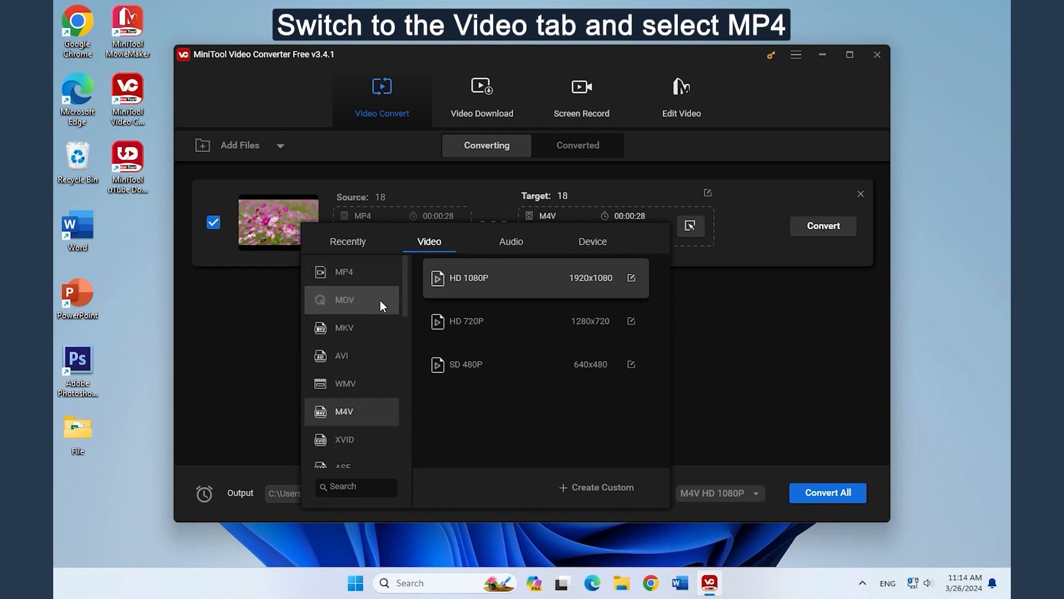
# Start a custom MP4 output format in the video formats and set its resolution to 1920x1080
pyautogui.click(353, 277)
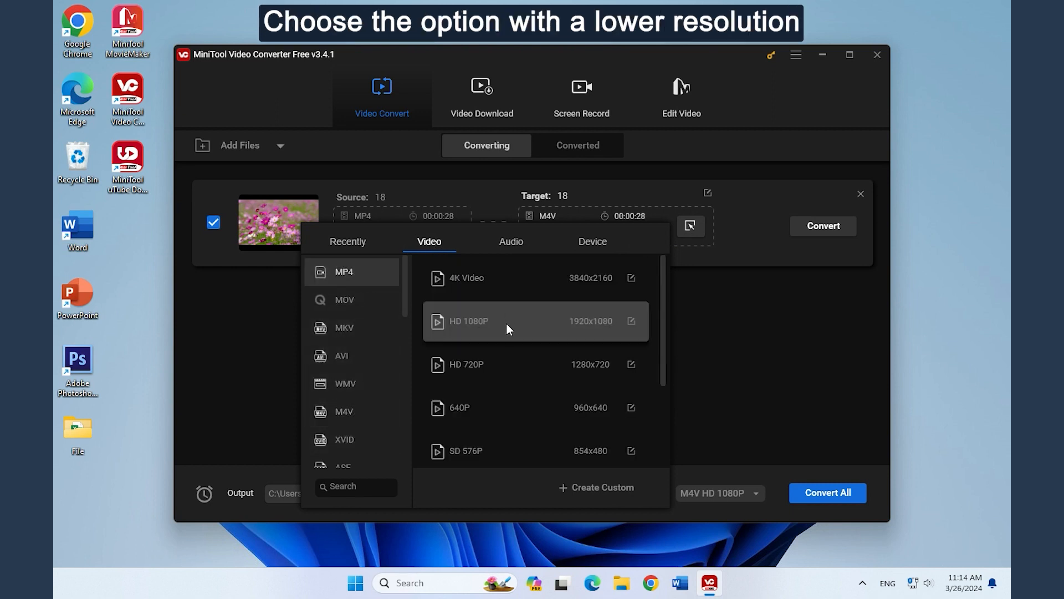
pyautogui.scroll(-1, 467, 373)
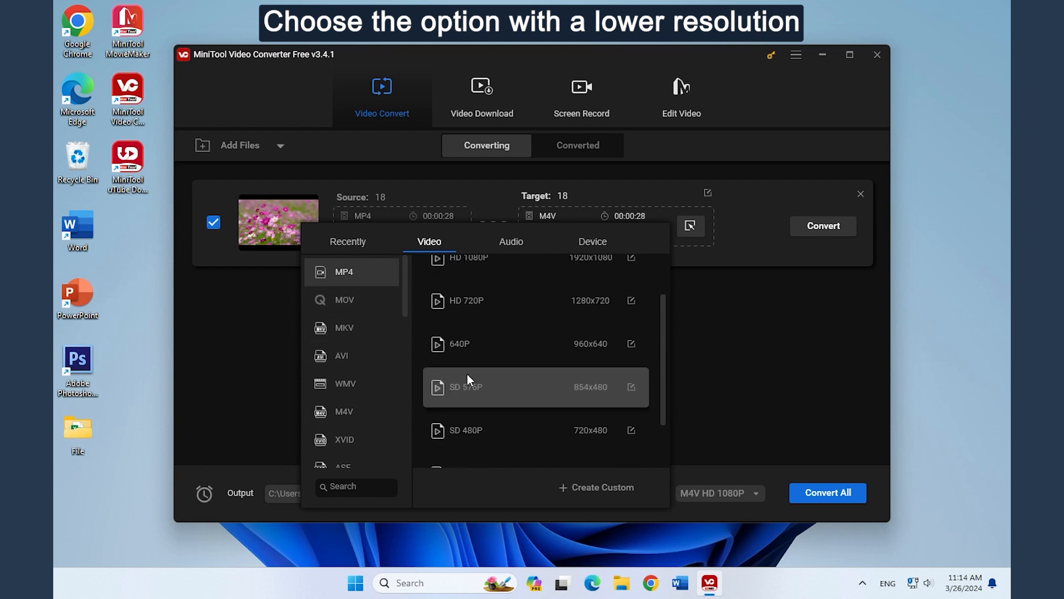
pyautogui.scroll(1, 468, 373)
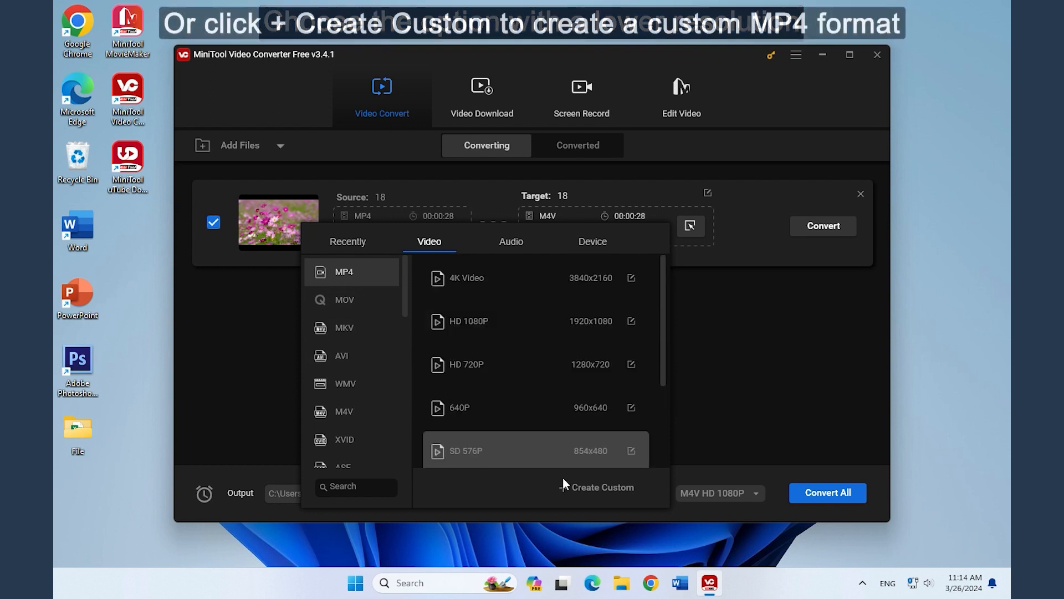
pyautogui.click(605, 494)
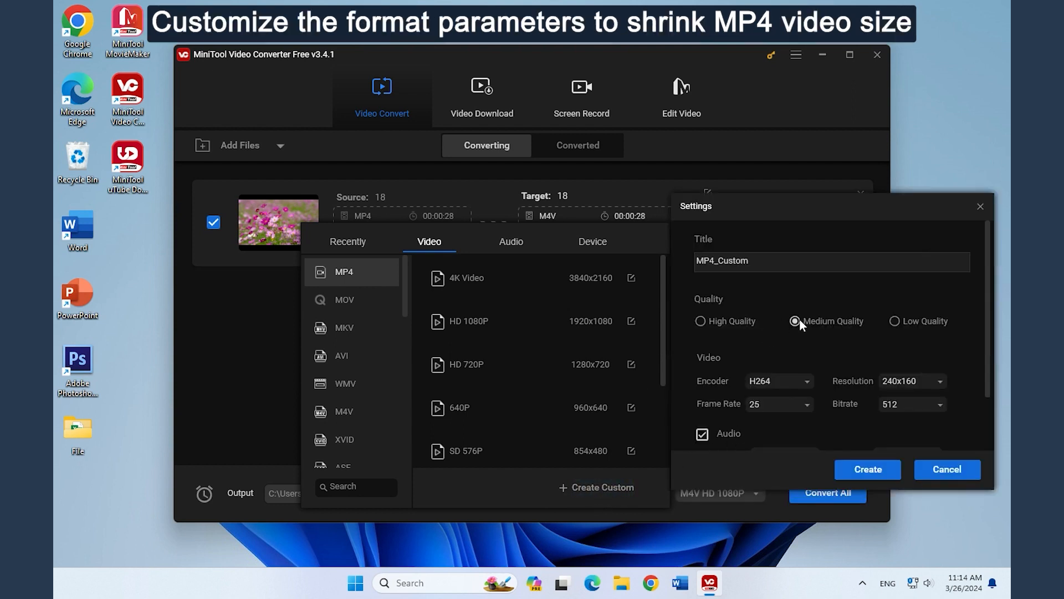
pyautogui.click(796, 384)
pyautogui.click(796, 383)
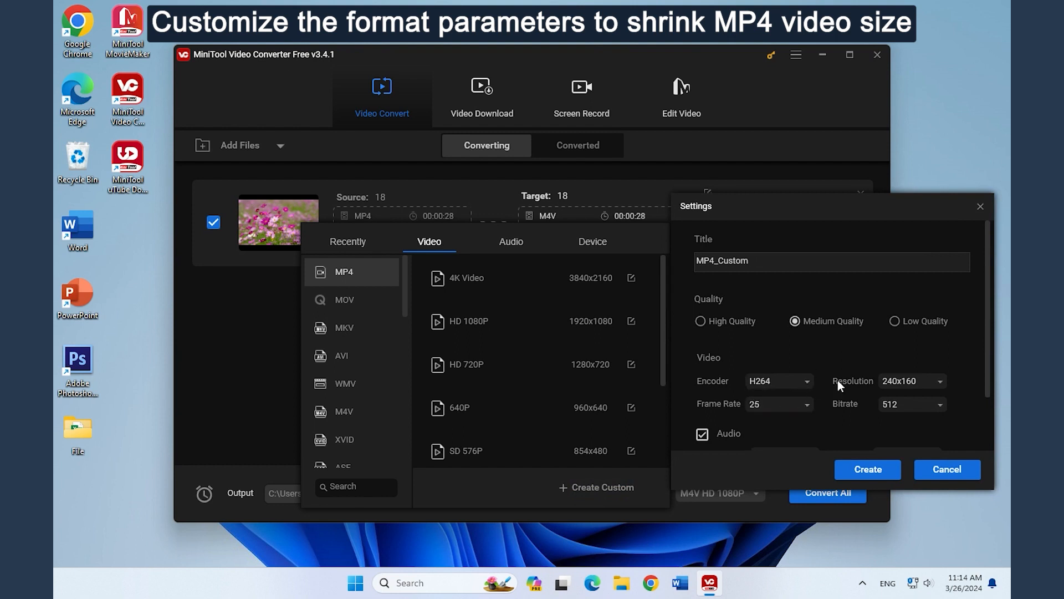
pyautogui.click(893, 377)
pyautogui.scroll(-5, 921, 524)
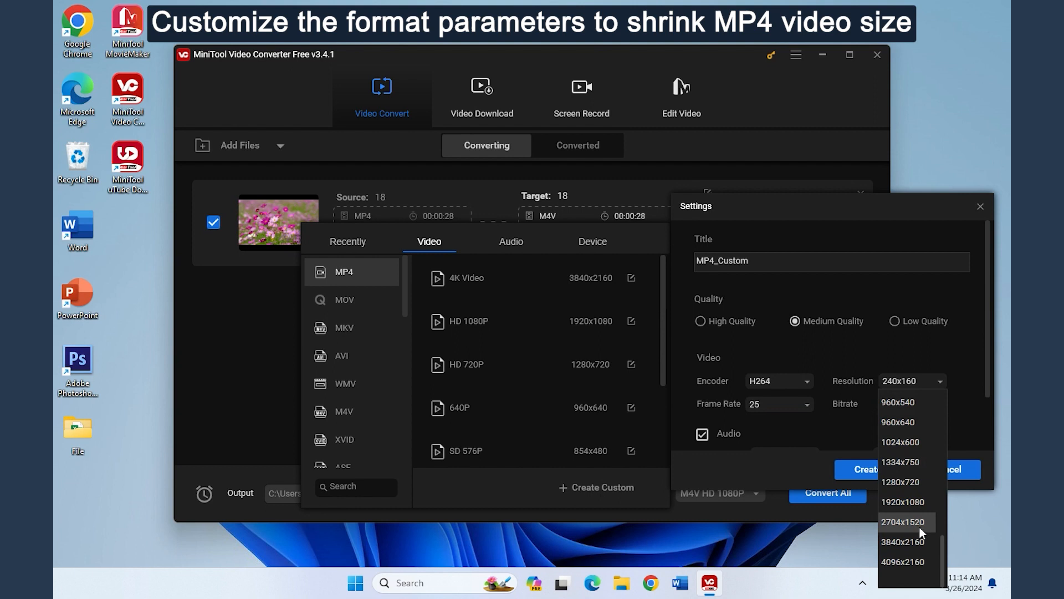
pyautogui.click(910, 502)
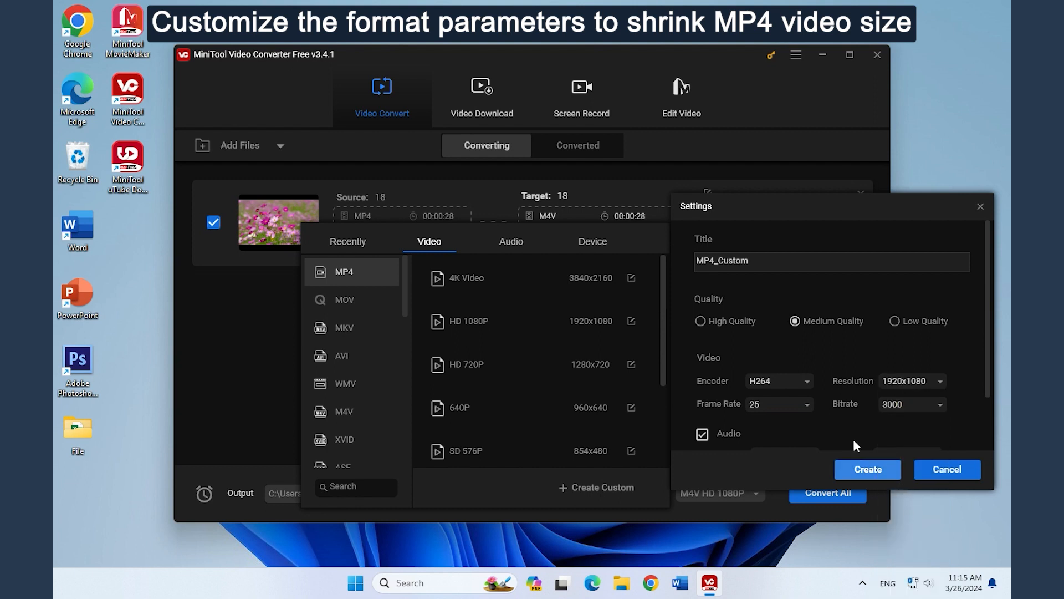
# Check the custom format's frame rate, bitrate and audio options, and create the format with a frame rate of 25
pyautogui.click(799, 406)
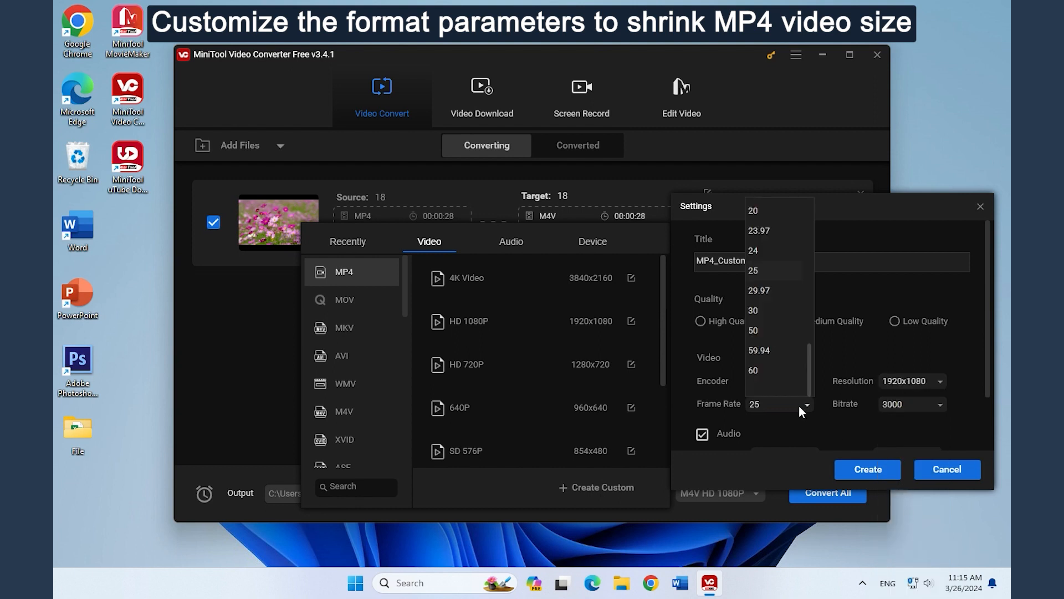
pyautogui.click(799, 404)
pyautogui.click(898, 403)
pyautogui.click(898, 404)
pyautogui.scroll(-2, 811, 402)
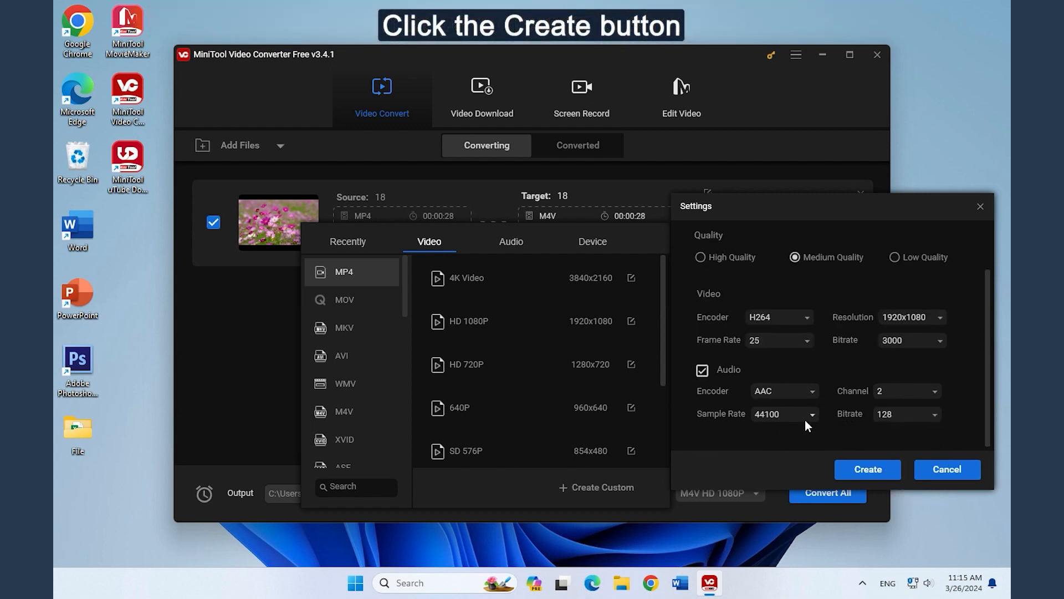
pyautogui.click(868, 470)
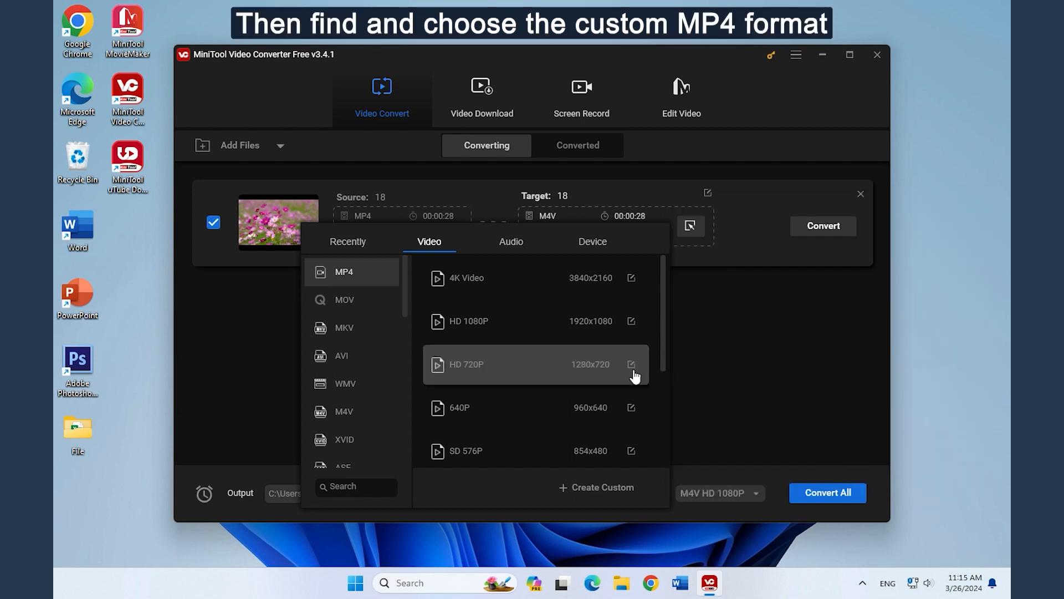
# Choose the last MP4_Custom format in the MP4 list as the target format for video 18
pyautogui.scroll(-1, 562, 356)
pyautogui.scroll(-2, 561, 357)
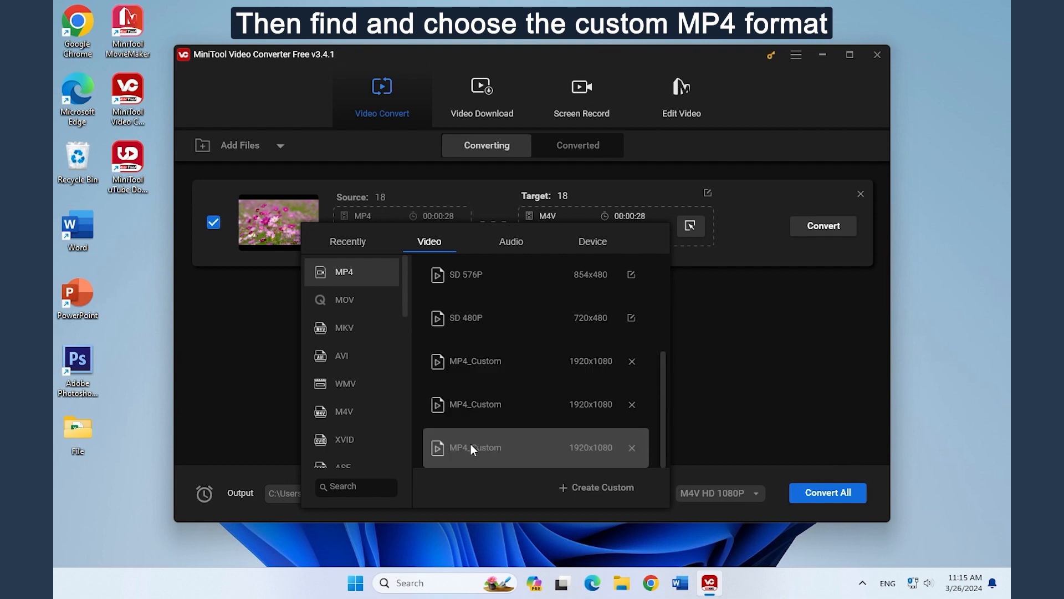
pyautogui.click(471, 447)
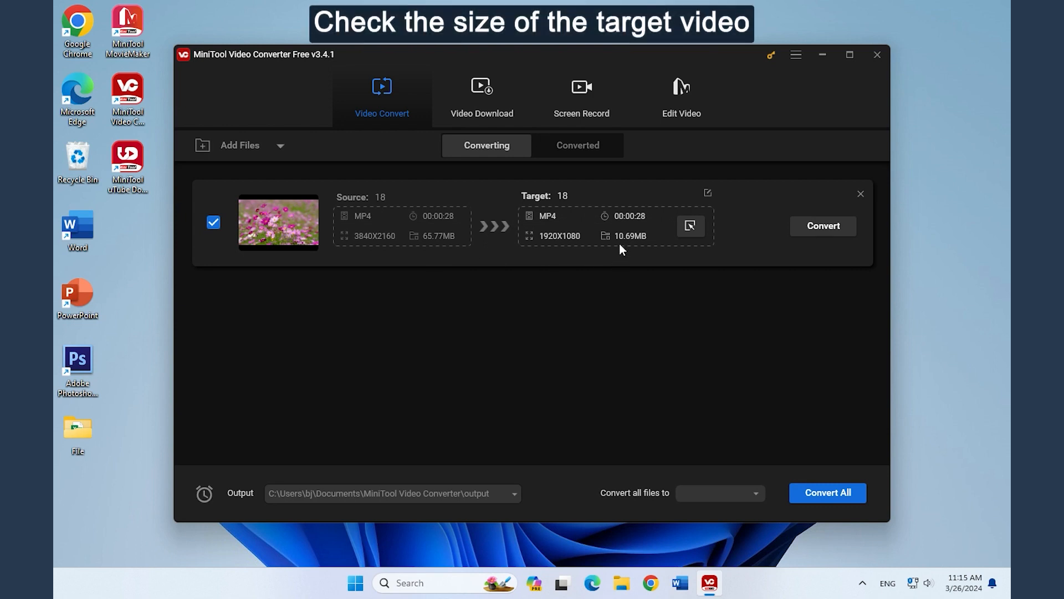
# Convert video 18 and show the converted file in its output folder
pyautogui.click(820, 235)
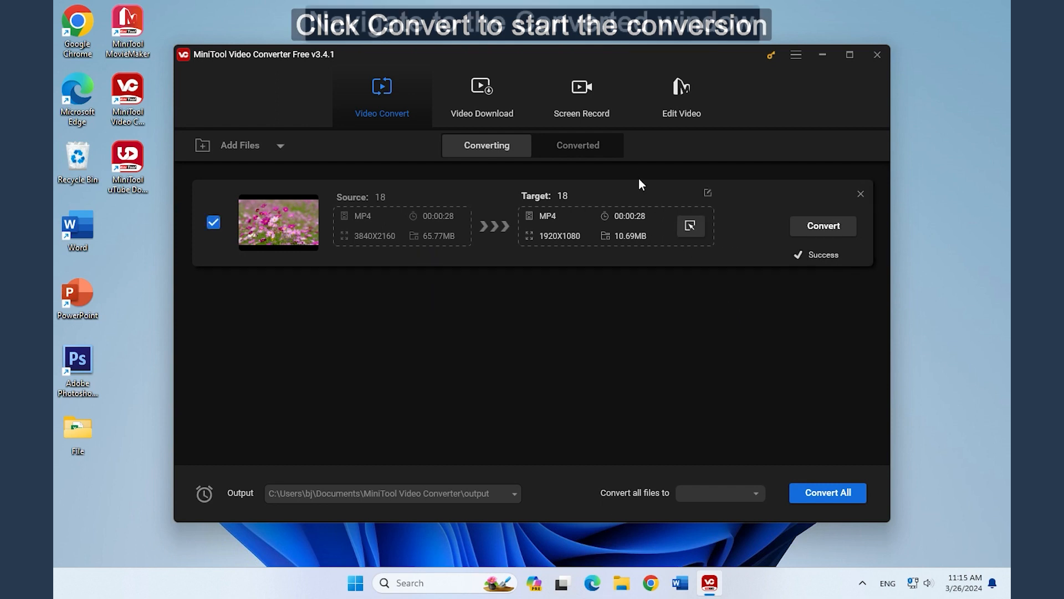
pyautogui.click(589, 148)
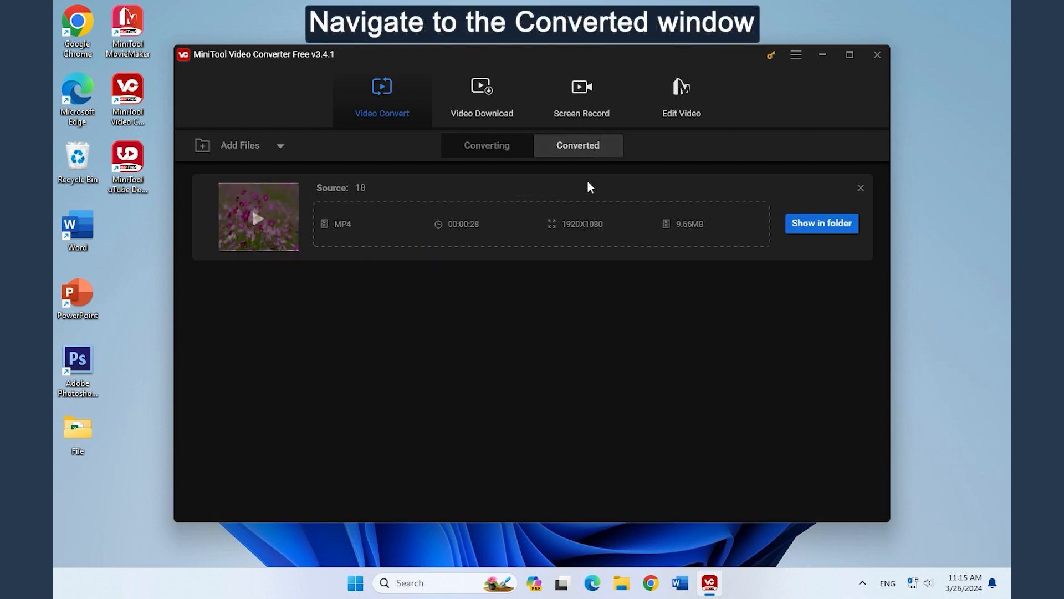
pyautogui.click(803, 227)
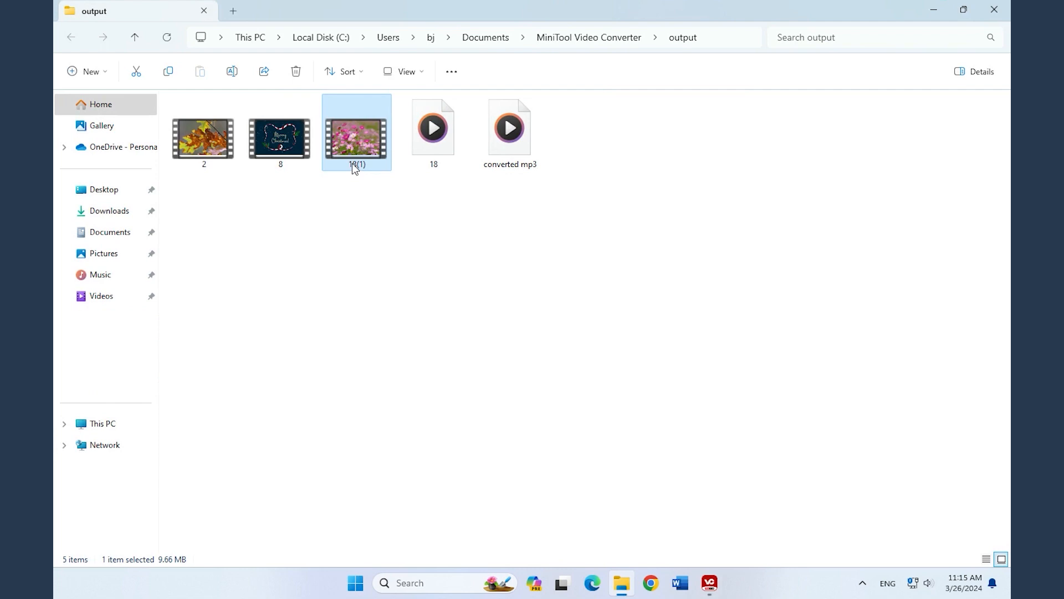
pyautogui.moveTo(353, 164)
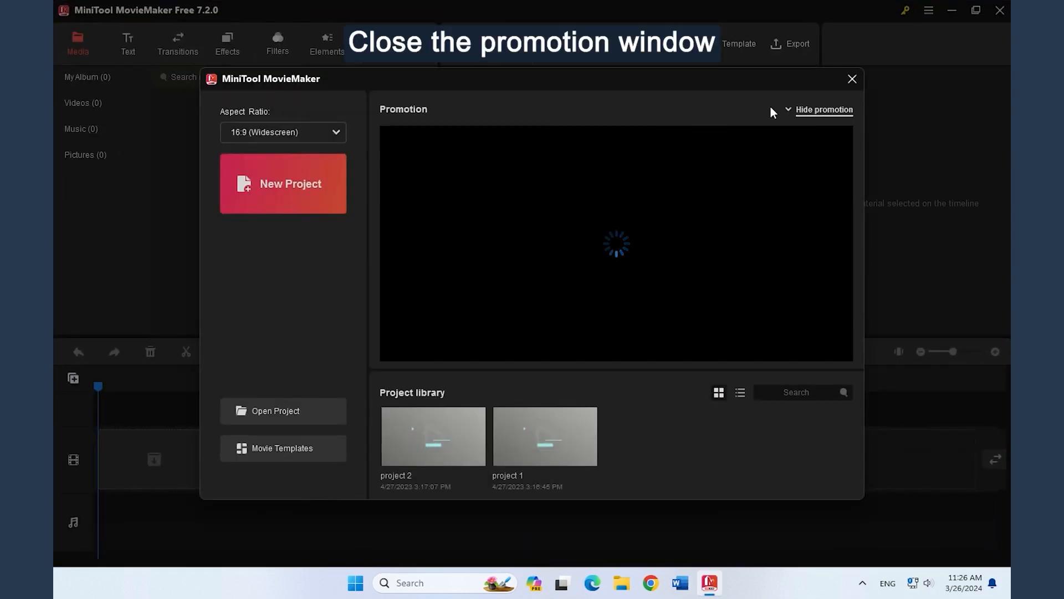
# Switch to MiniTool MovieMaker, dismiss the promotion window and import video 18 from the Videos MP4 folder
pyautogui.click(854, 87)
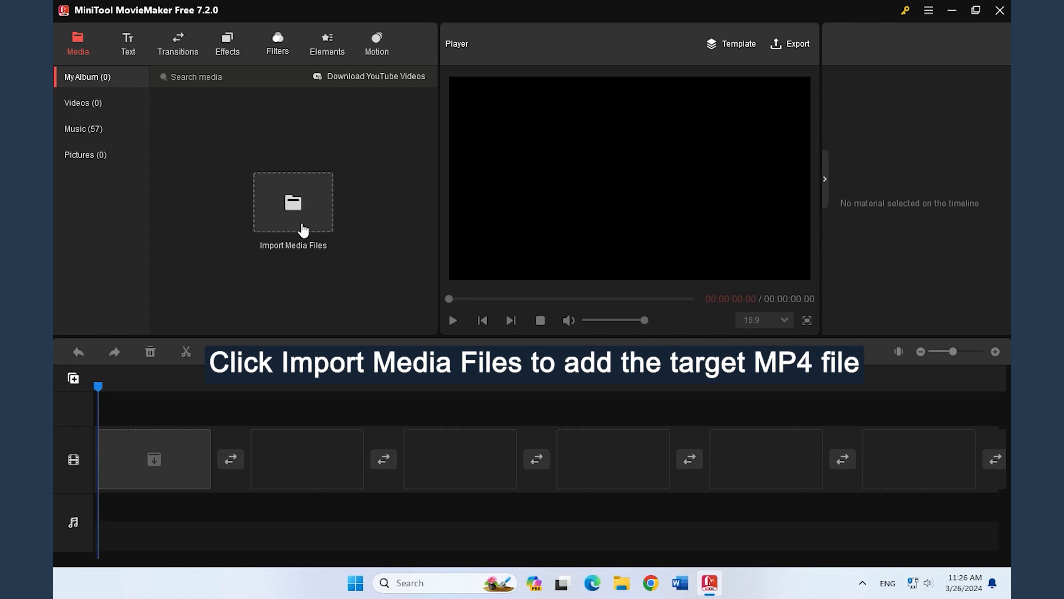
pyautogui.click(302, 223)
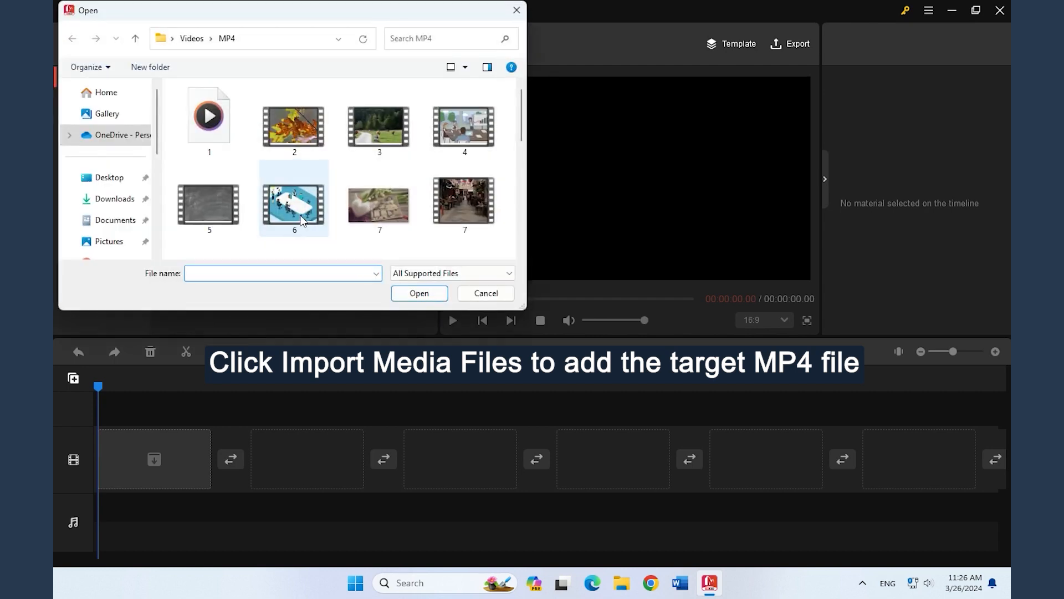
pyautogui.scroll(-5, 302, 221)
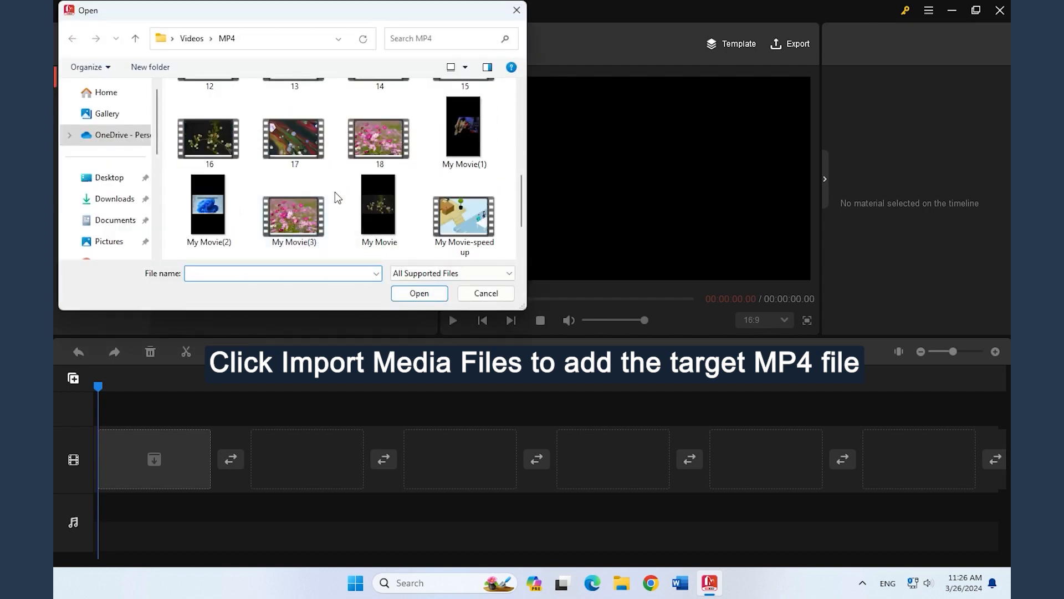
pyautogui.click(365, 155)
pyautogui.click(417, 297)
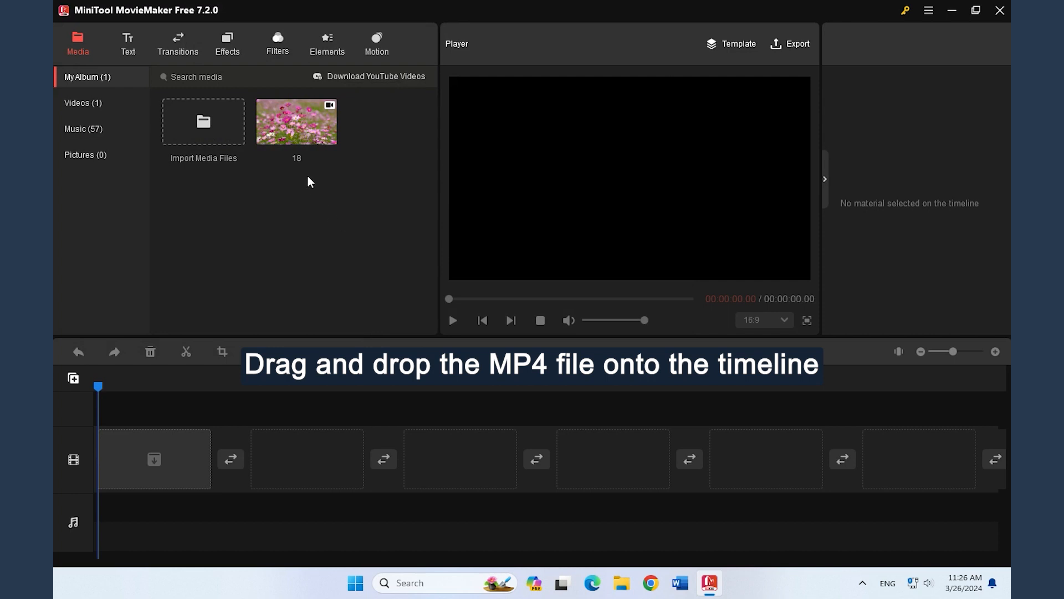
# Place clip 18 on the video track and trim its end and start to a duration of about 25 seconds
pyautogui.moveTo(298, 137)
pyautogui.moveTo(298, 137); pyautogui.dragTo(154, 461)
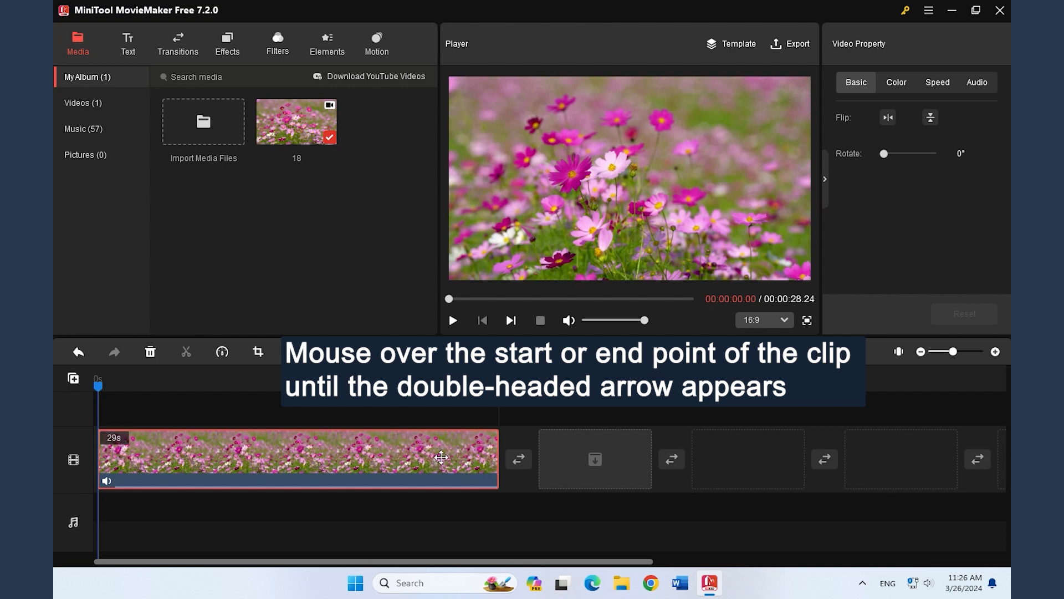
pyautogui.moveTo(495, 458); pyautogui.dragTo(462, 456)
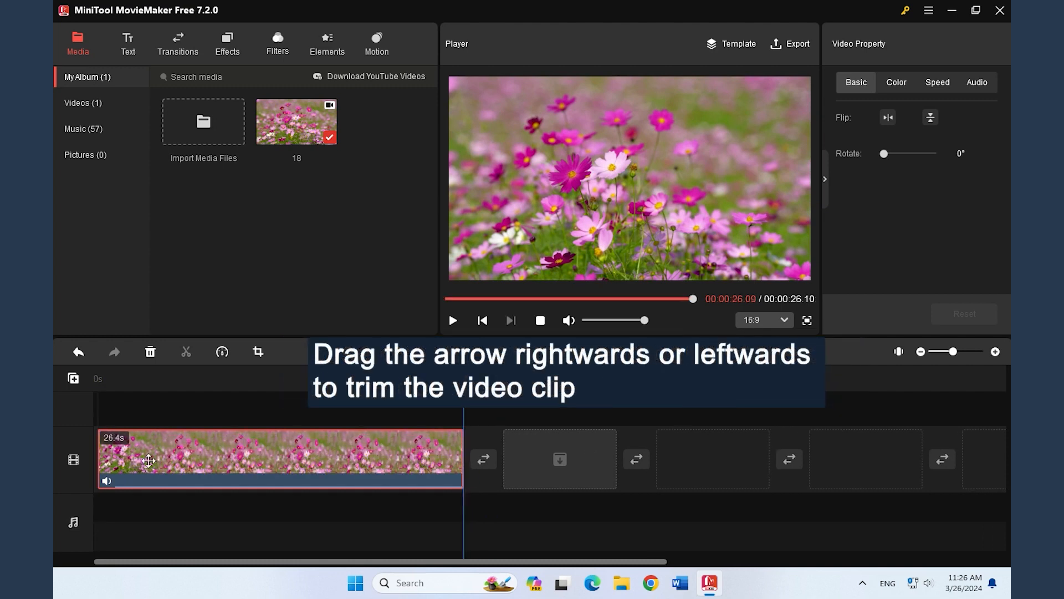
pyautogui.moveTo(98, 462); pyautogui.dragTo(120, 455)
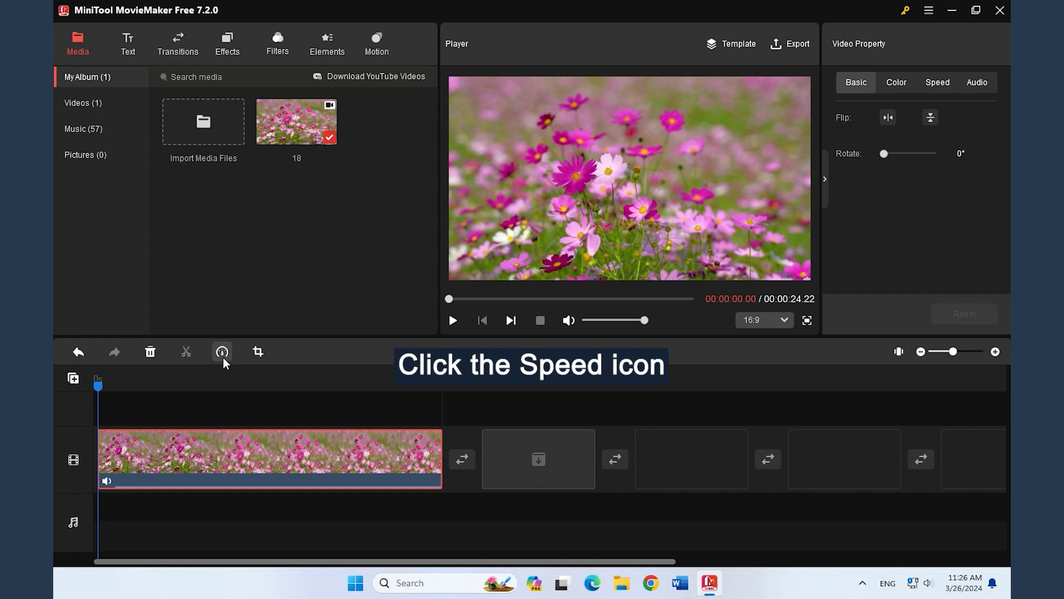
# Speed up the trimmed clip with the 2X fast option
pyautogui.click(223, 360)
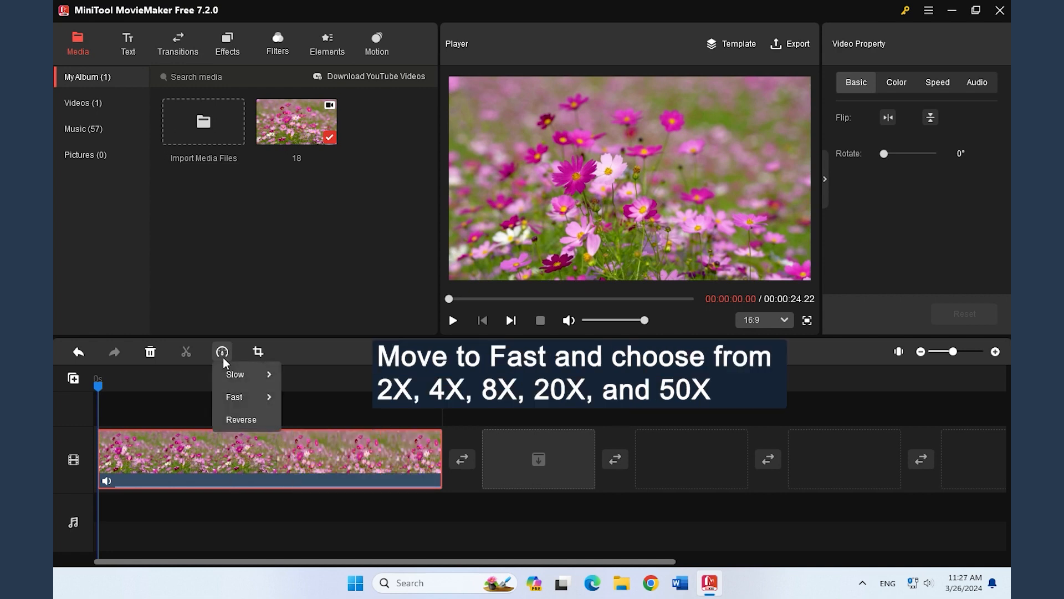
pyautogui.moveTo(236, 398)
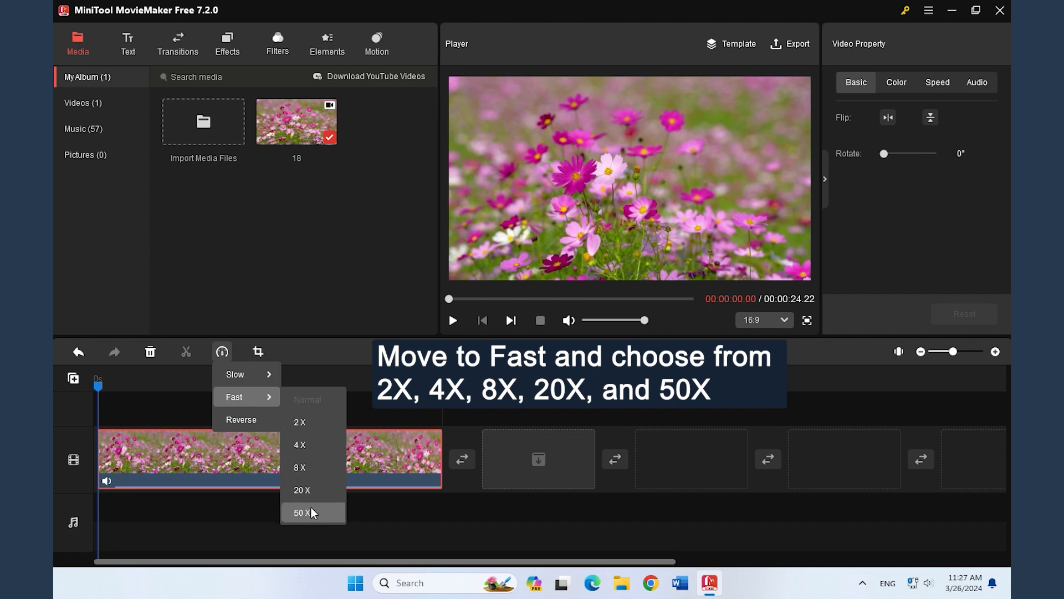
pyautogui.click(315, 431)
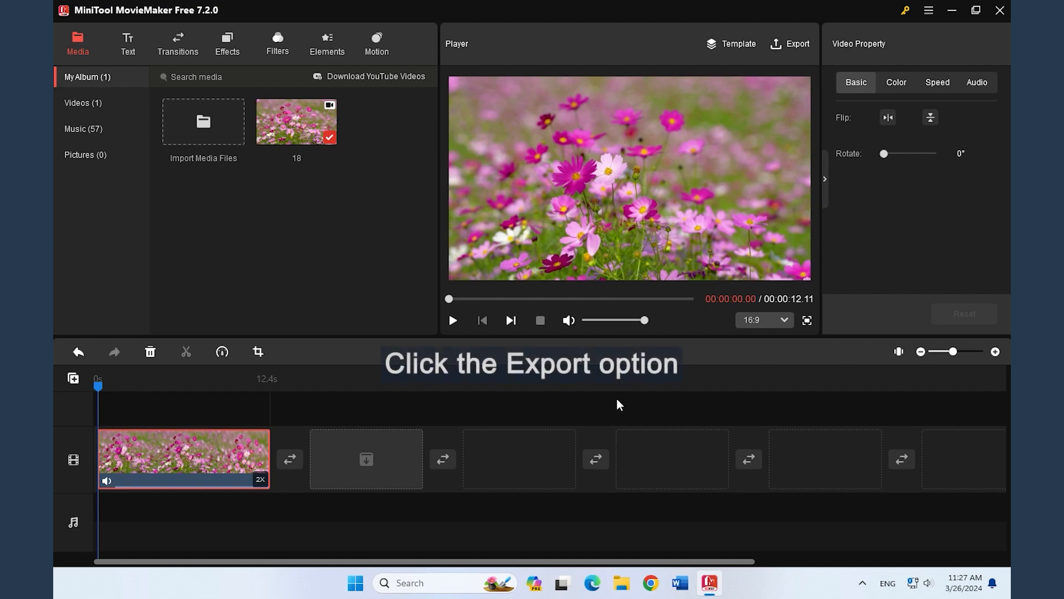
# Open the export options for the movie and keep the MP4 format with 1920x1080 resolution
pyautogui.click(791, 47)
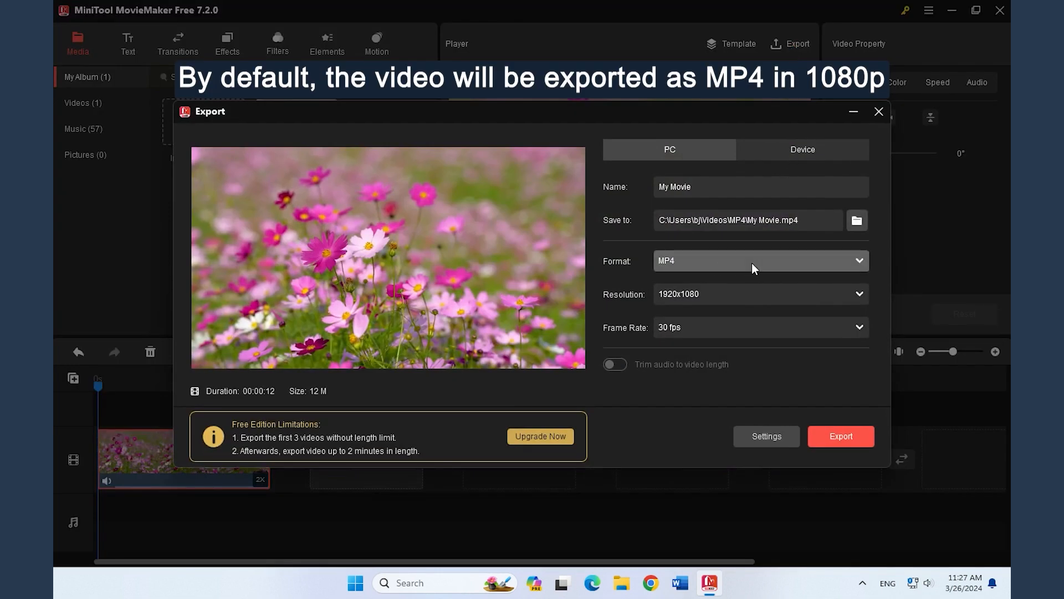
pyautogui.click(752, 269)
pyautogui.click(719, 277)
pyautogui.click(693, 293)
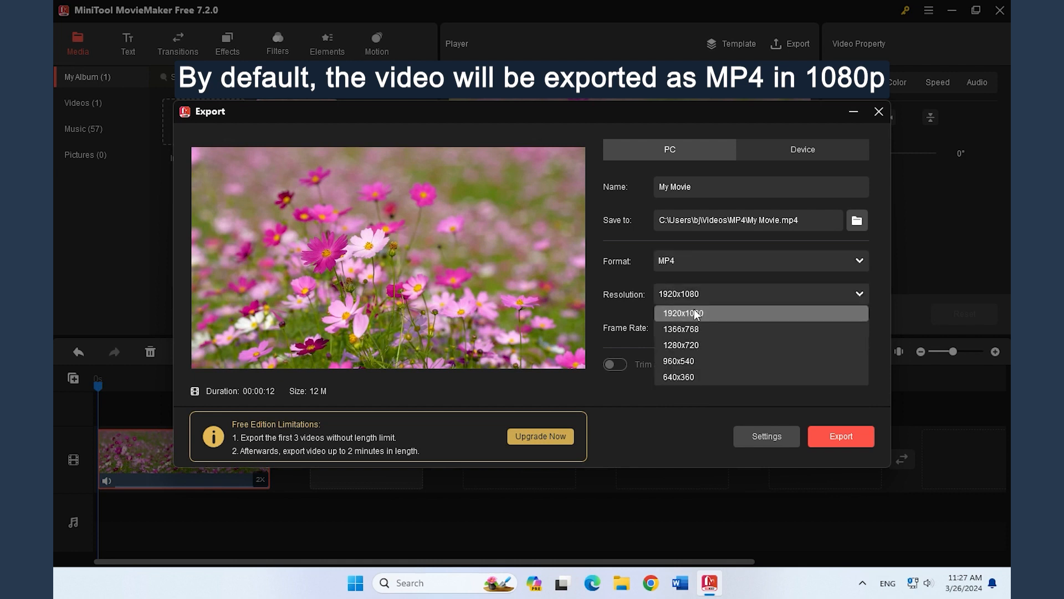
pyautogui.click(701, 294)
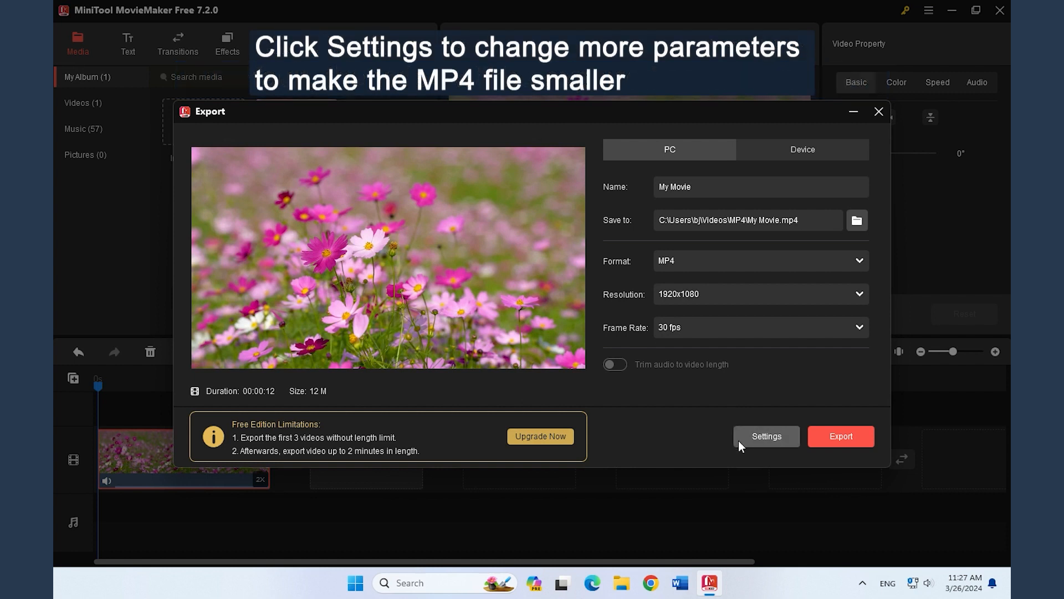
# Set the export quality to Good, keeping 1920x1080, bit rate 6000 and 30 fps, and export the video
pyautogui.click(768, 442)
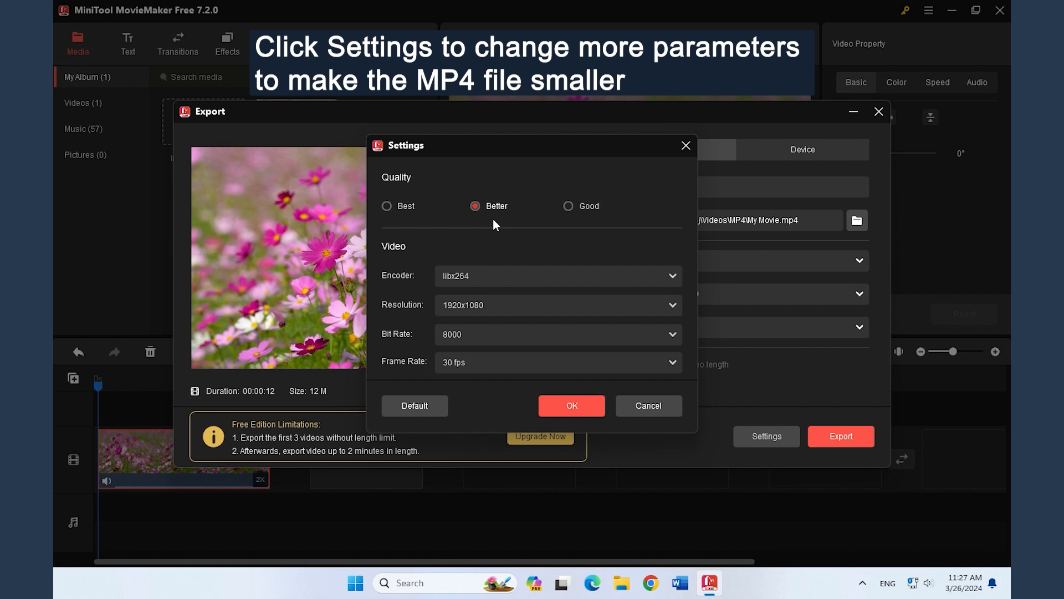
pyautogui.click(568, 206)
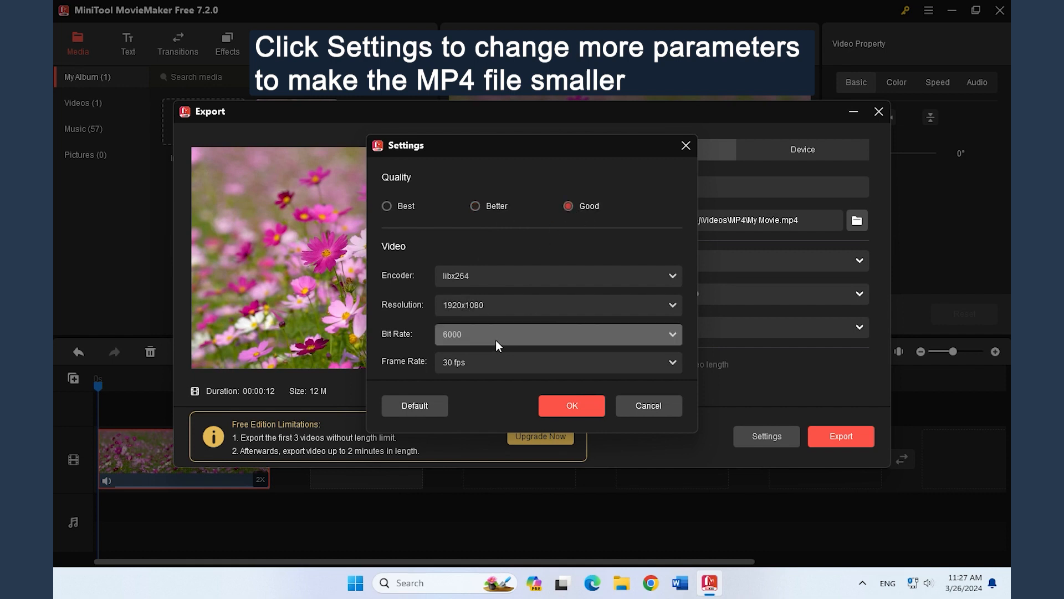
pyautogui.click(480, 302)
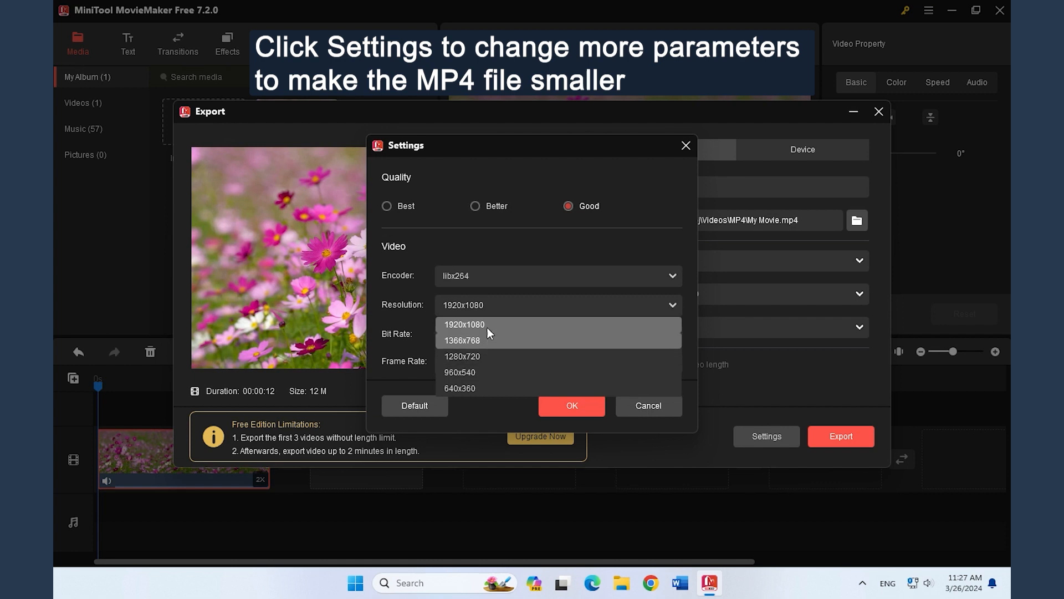
pyautogui.click(491, 308)
pyautogui.click(488, 332)
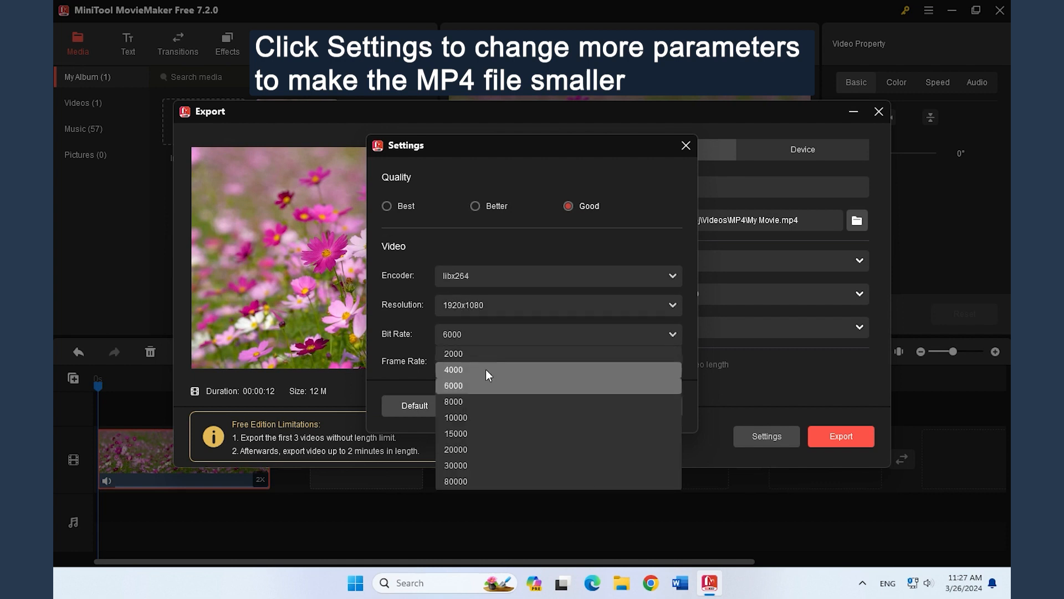
pyautogui.click(501, 332)
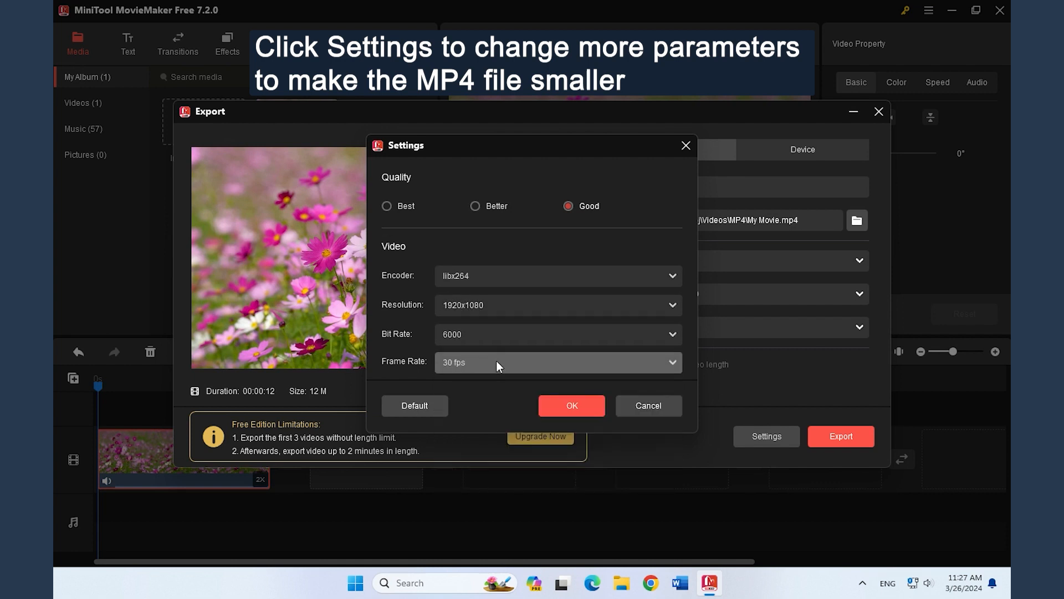
pyautogui.click(496, 363)
pyautogui.click(494, 365)
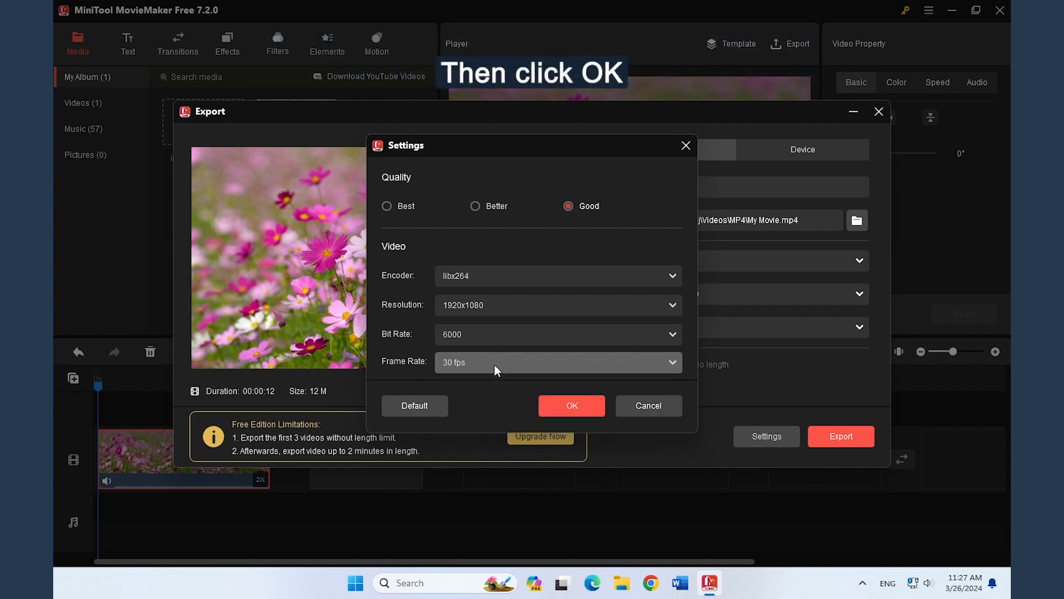
pyautogui.click(581, 409)
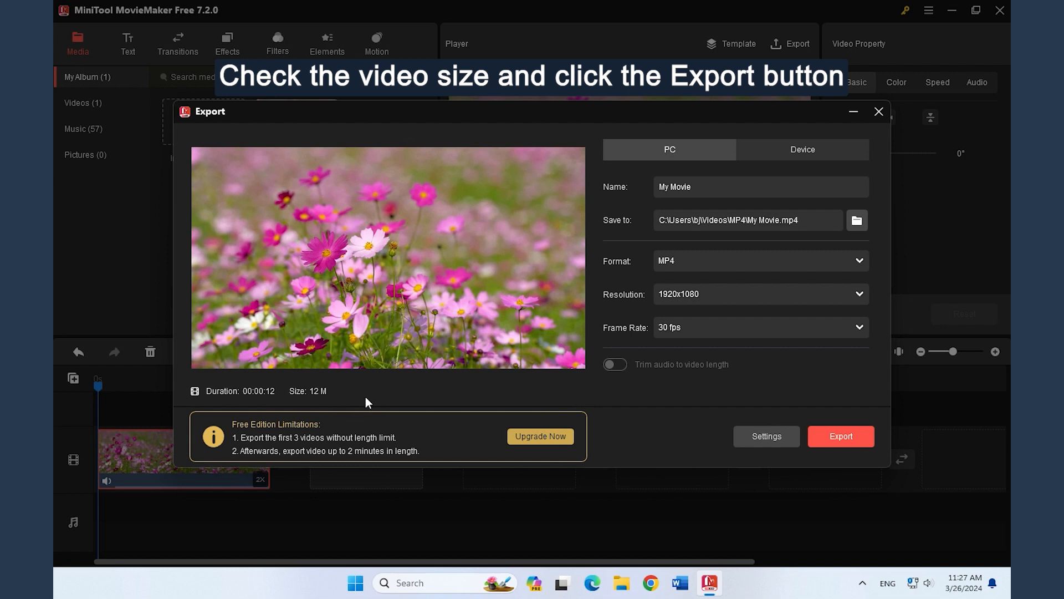
pyautogui.click(844, 437)
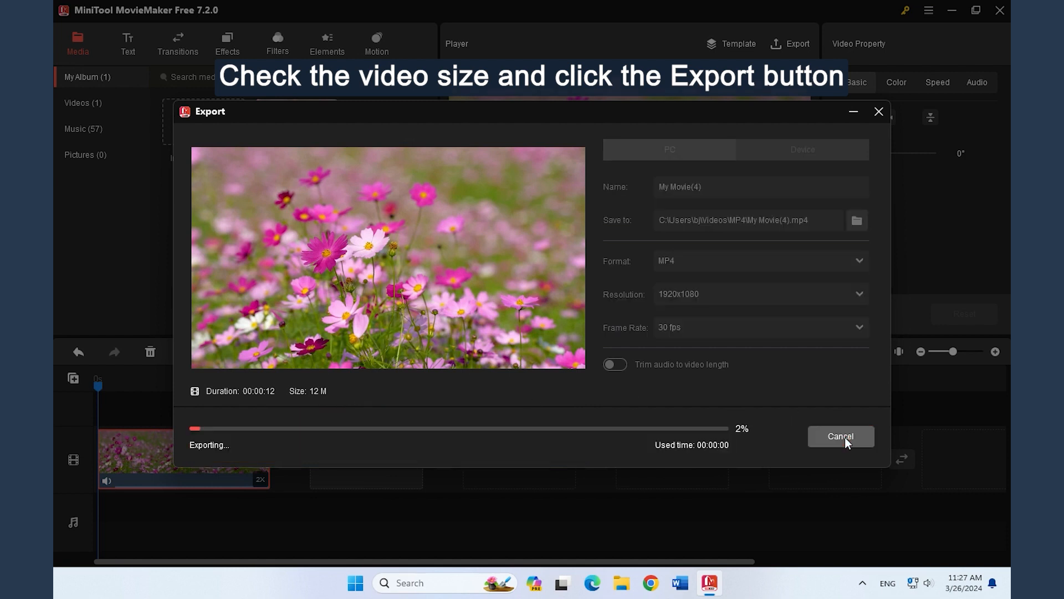